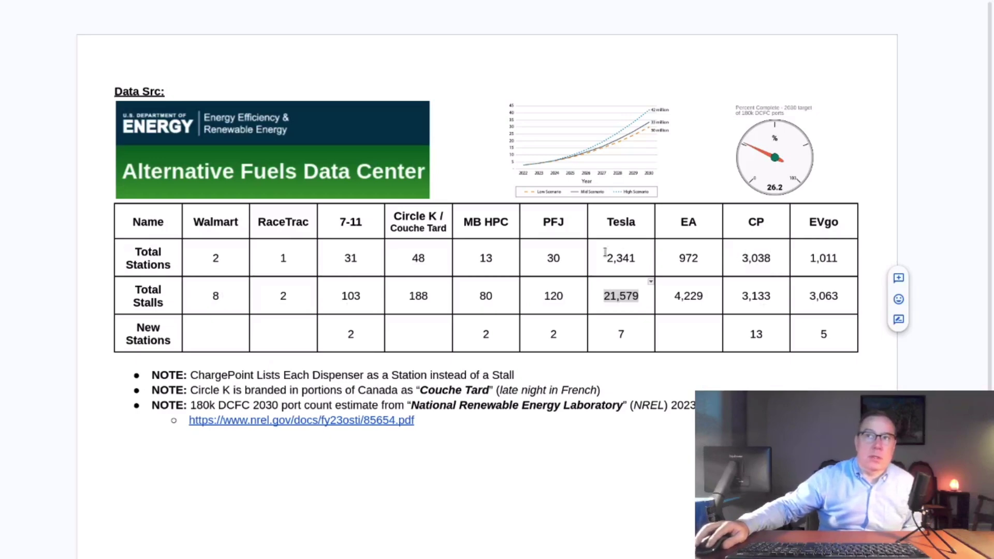
Point out Tesla's total stalls and new stations in the charging table, and set EVgo's New Stations count to 4
drag(599, 296, 639, 296)
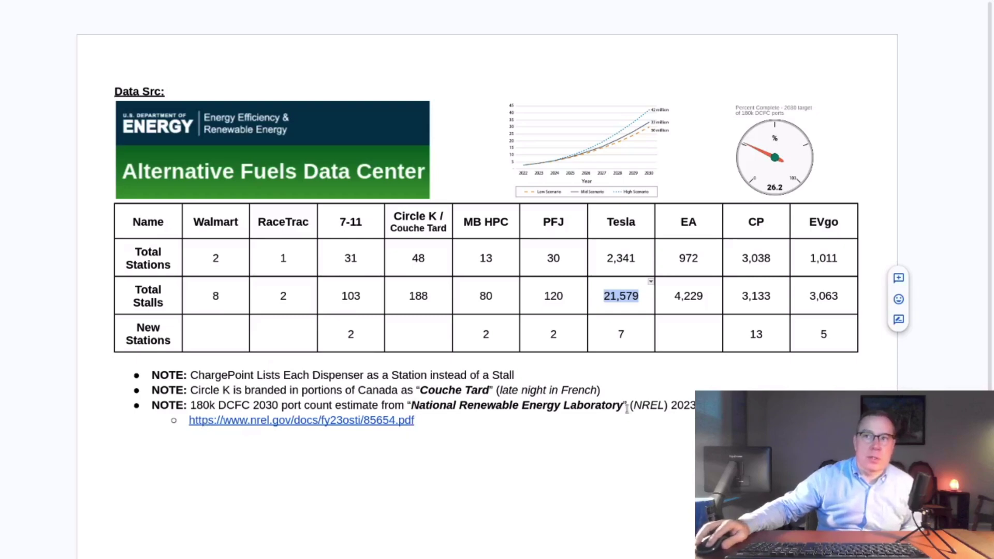
click(557, 153)
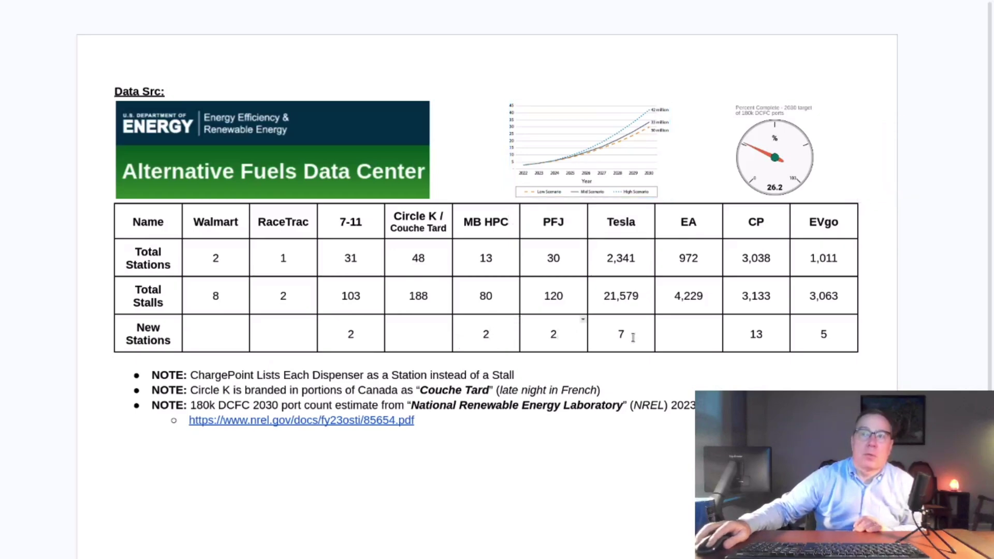
click(631, 335)
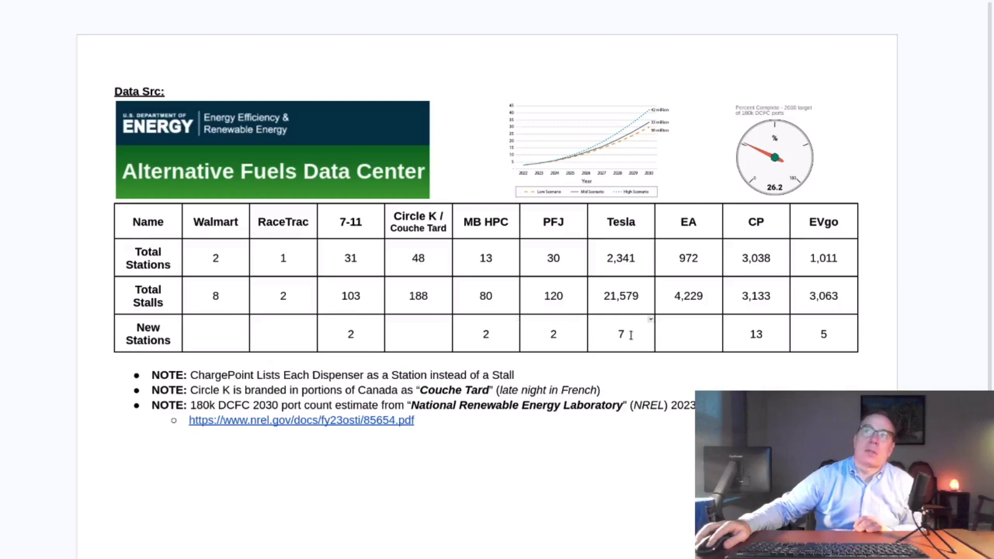
click(764, 335)
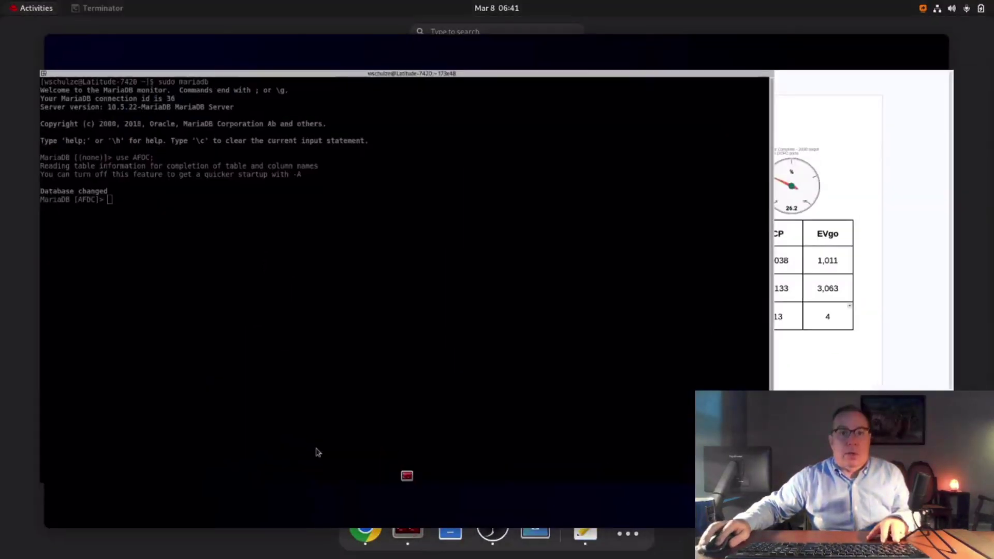
Switch to the Terminator terminal and query NewData for stations named like '%almar%' in TX or AR
click(318, 452)
key(super)
key(super)
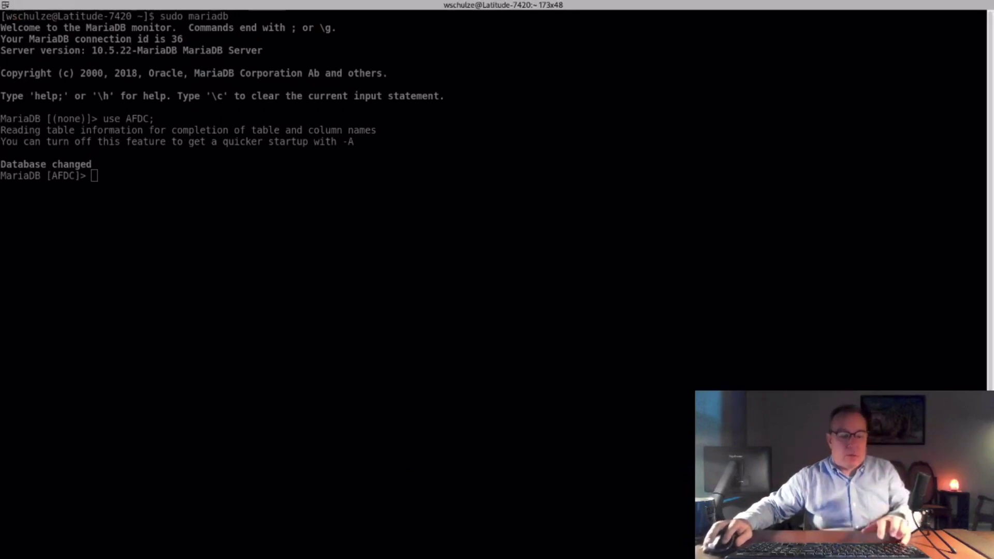
right_click(306, 267)
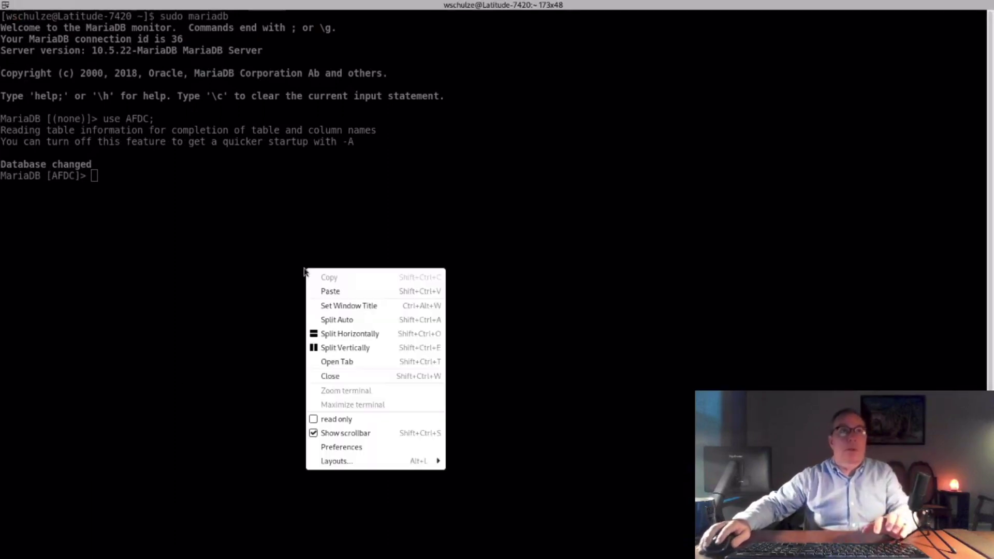
click(332, 295)
key(Return)
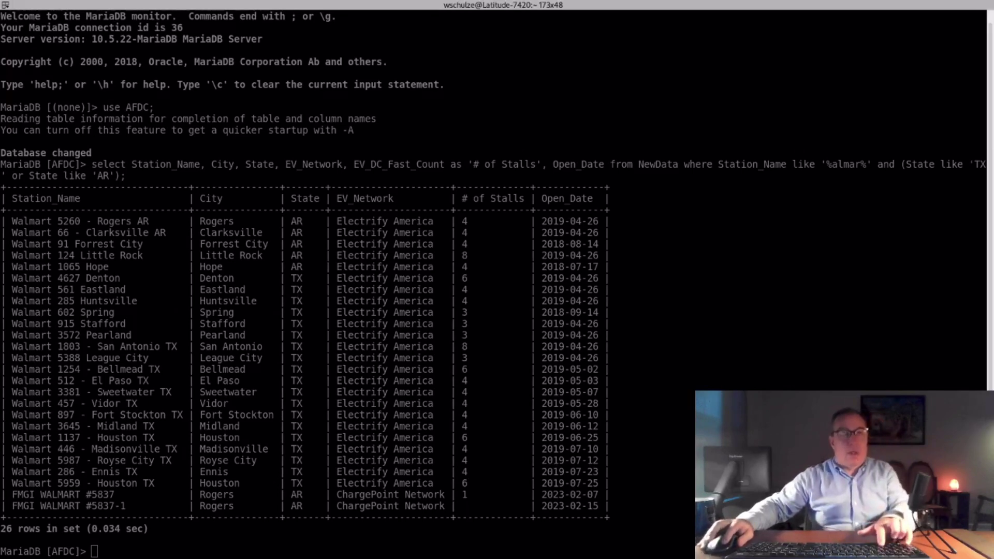
Query NewData for RaceTrac stations with numeric fast-charger counts ordered by Open_Date, and highlight the Oxford row and the Texas rows
right_click(282, 302)
click(297, 334)
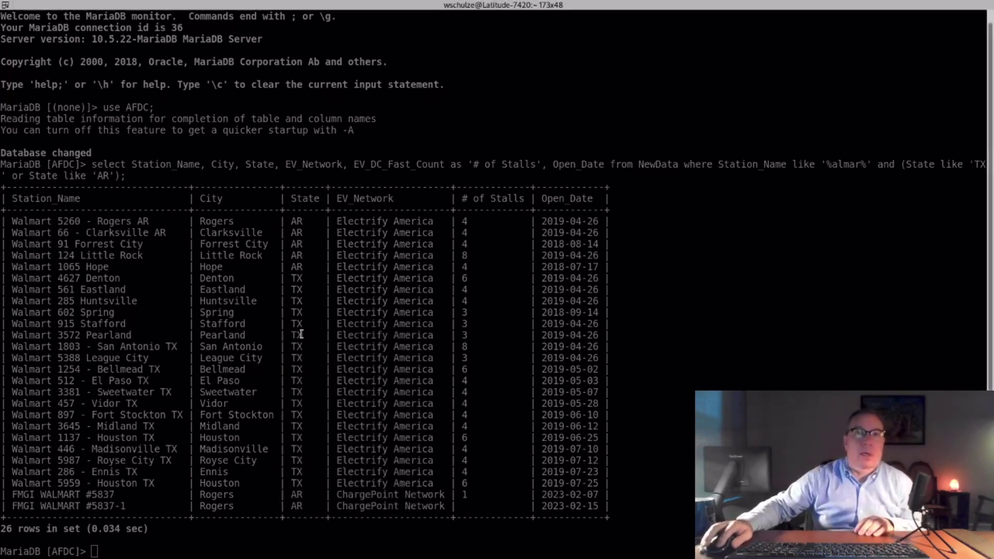
key(Return)
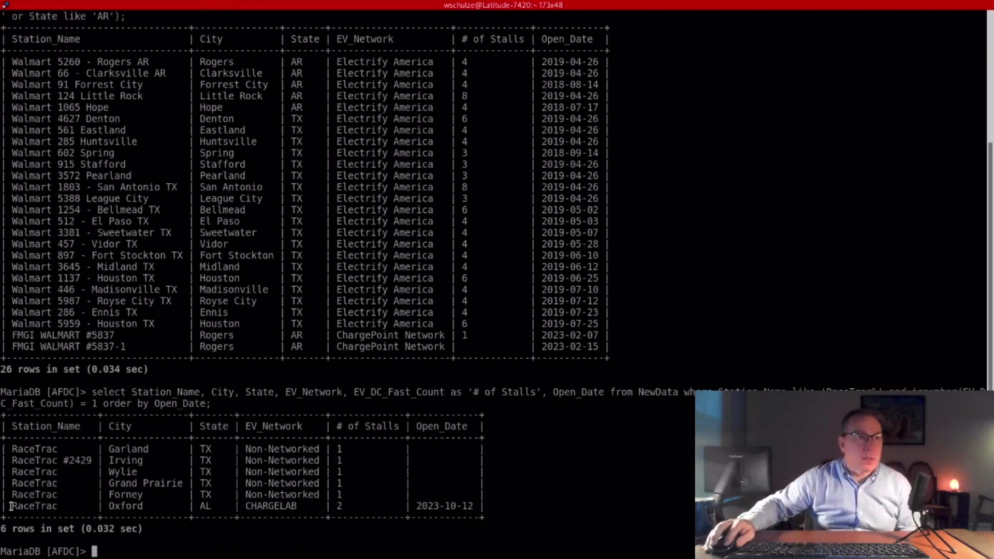
drag(11, 506, 468, 513)
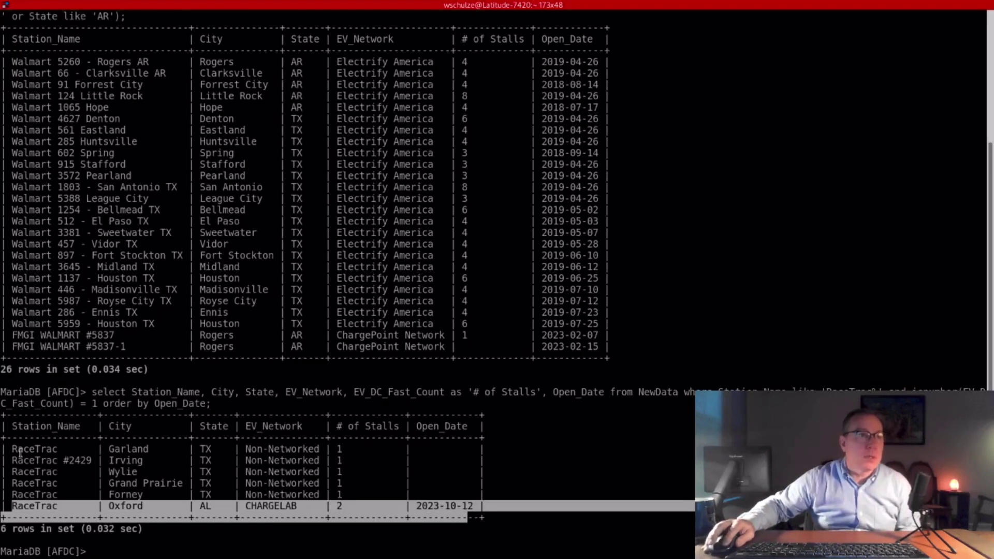
drag(12, 449, 556, 490)
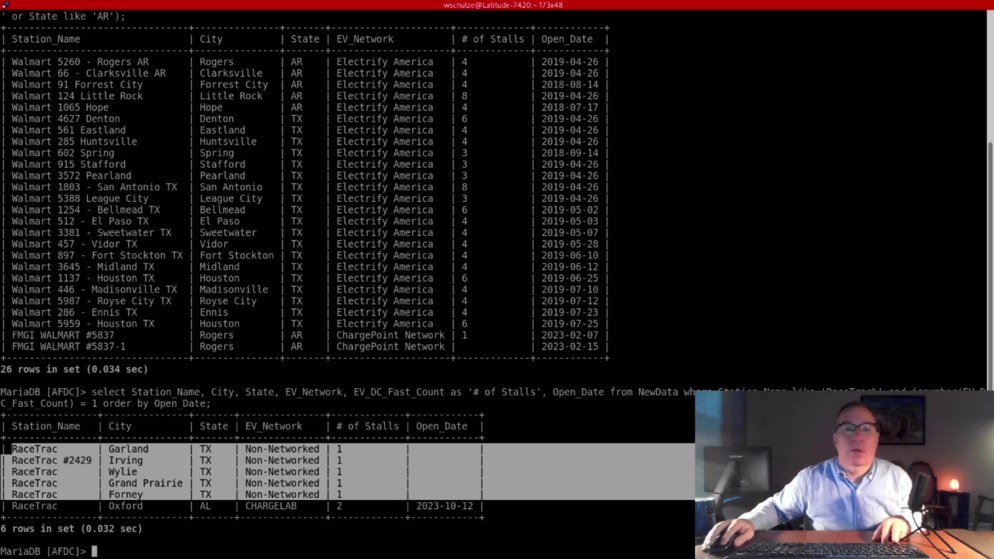
Query NewData for EV_Network like '7%' with numeric fast-charger counts, ordered by id, and highlight the Kelowna and Santa Maria rows
key(alt+Tab)
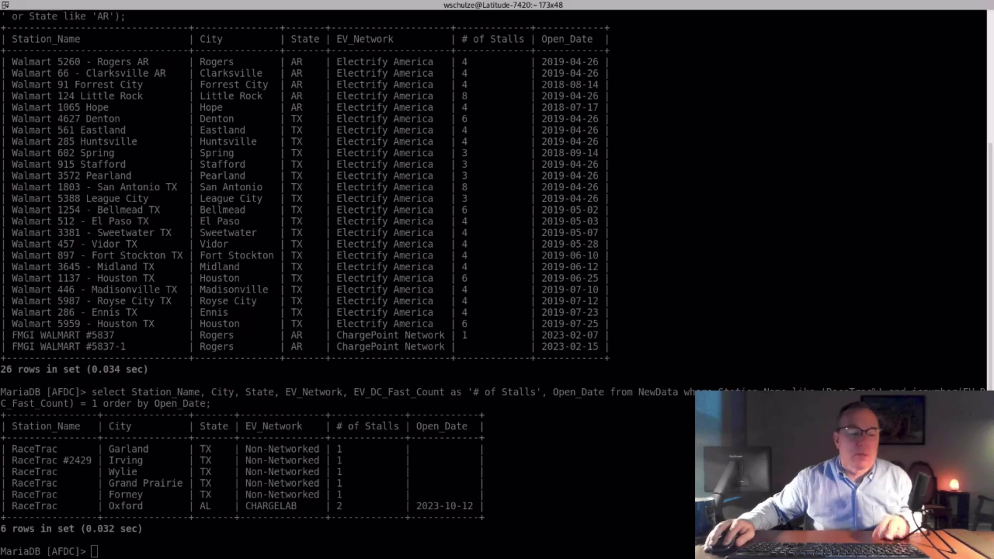
right_click(569, 463)
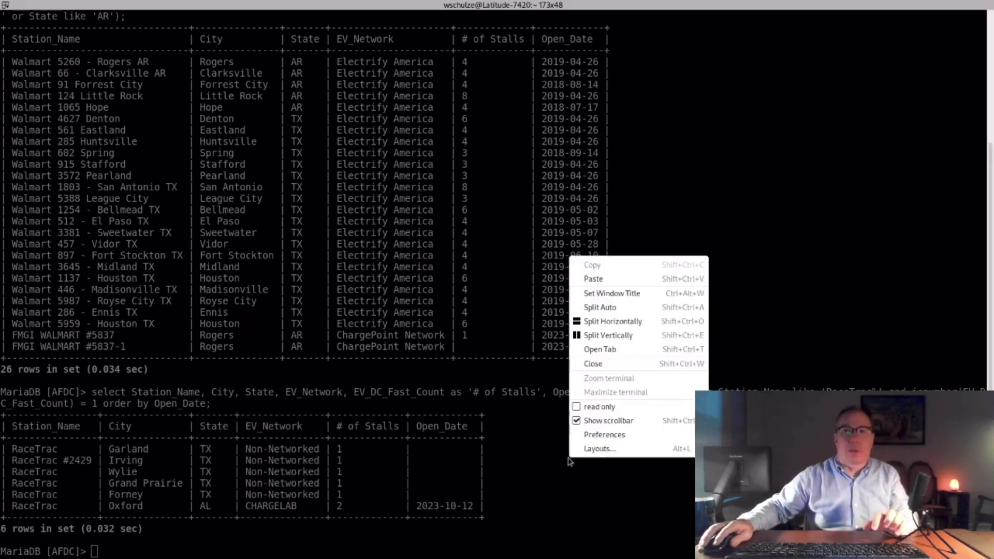
click(599, 279)
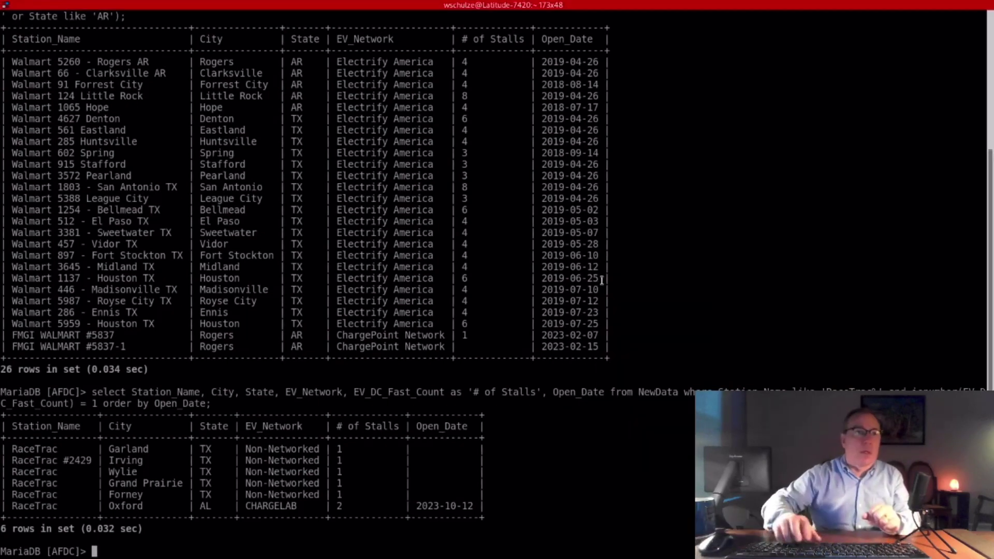
key(Up)
key(Up)
key(Return)
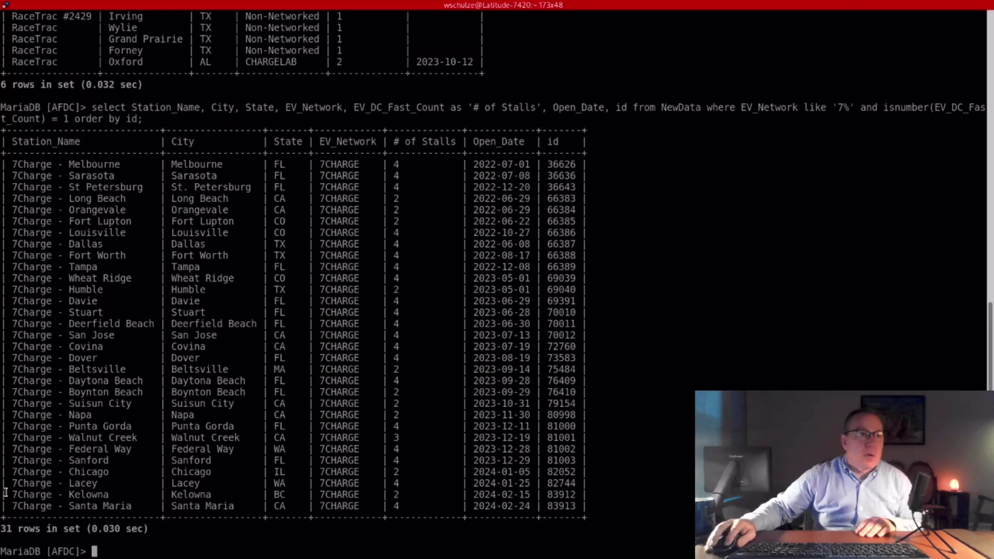
drag(10, 494, 585, 506)
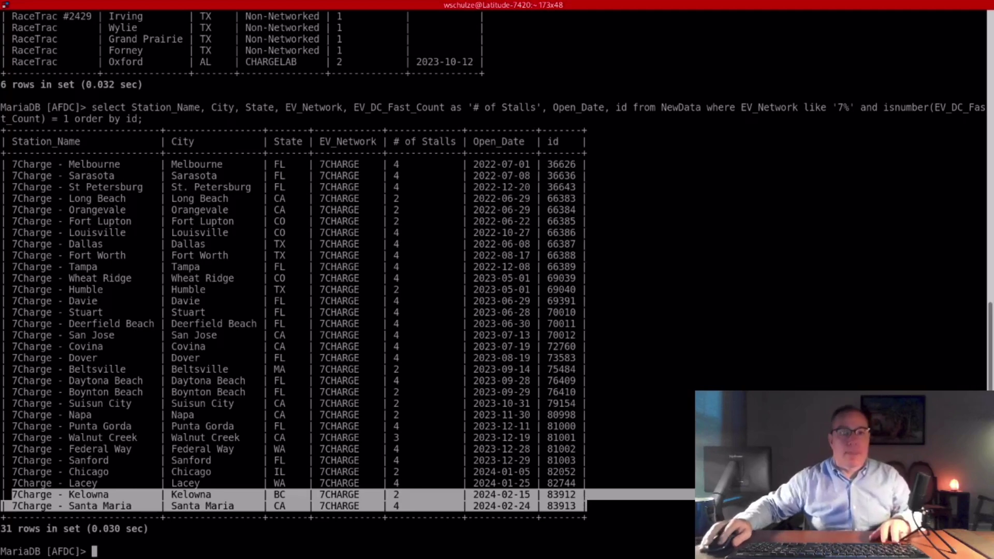
Query NewData for Circle K and 'Couche%' stations with numeric fast-charger counts, ordered by id, and highlight the Woodbridge, Cremazie and Niagara Falls rows
key(alt+Tab)
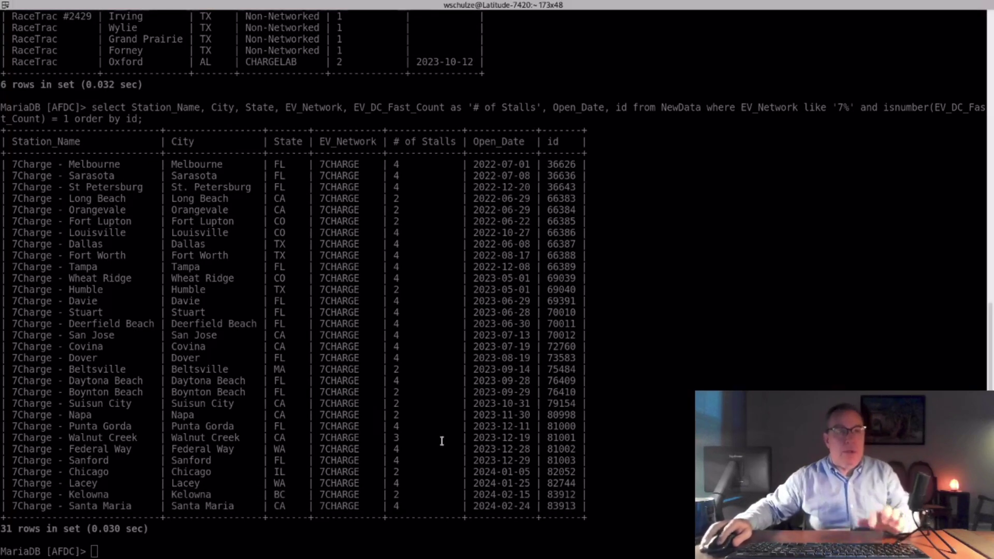
right_click(447, 310)
click(469, 330)
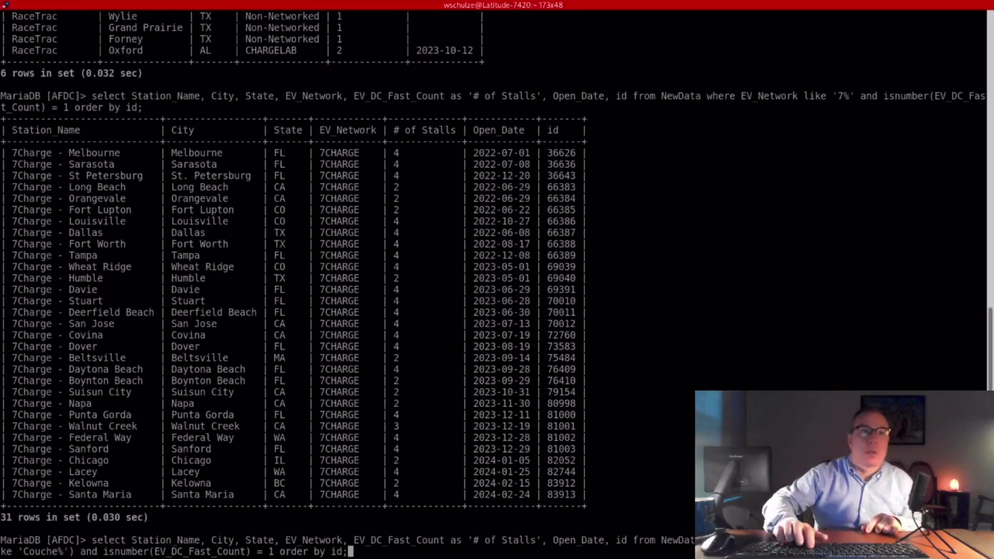
key(Return)
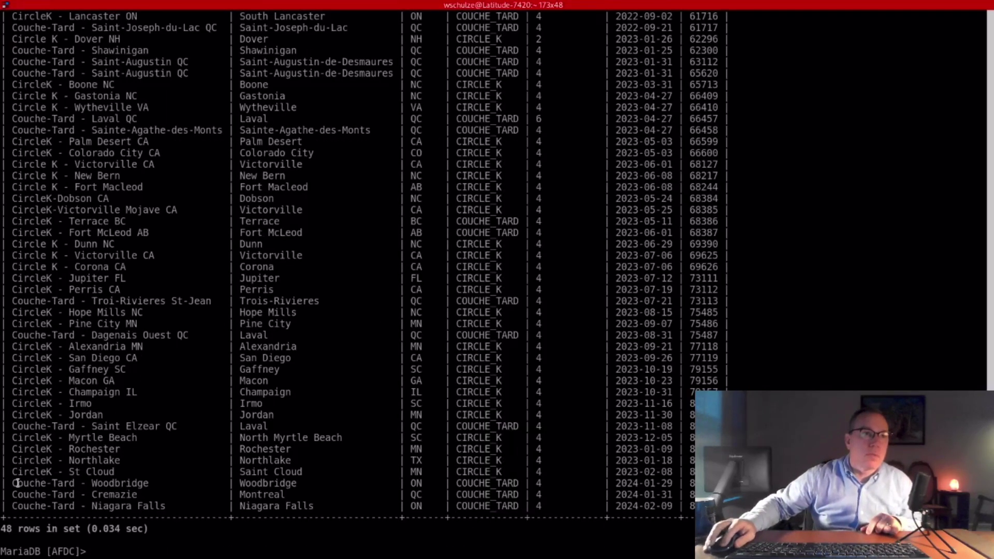
drag(10, 483, 725, 508)
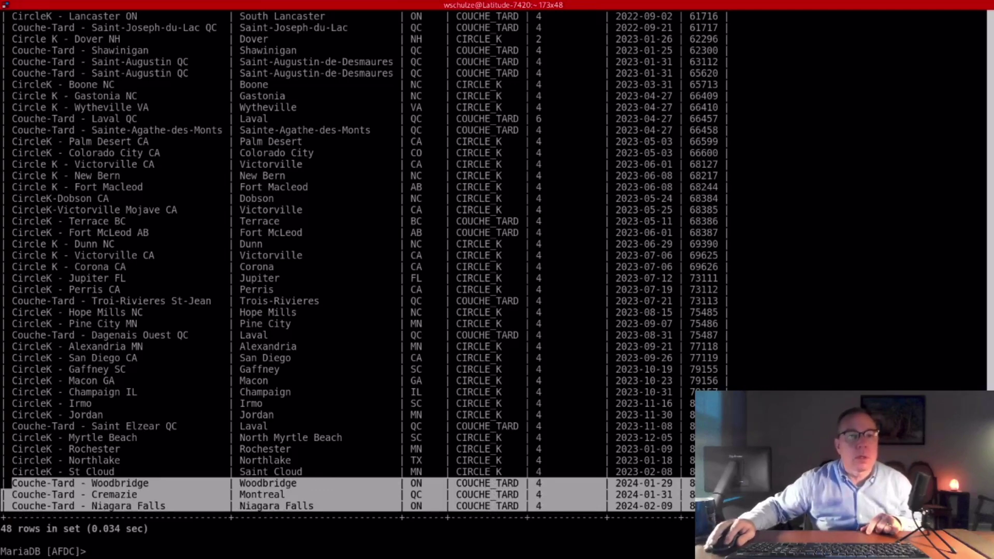
Query NewData for 'Bucees%' and 'MB-USA HQ%' stations, summing fast-charger counts as '# of Stalls', grouped by City and ordered by Open_Date
key(alt+Tab)
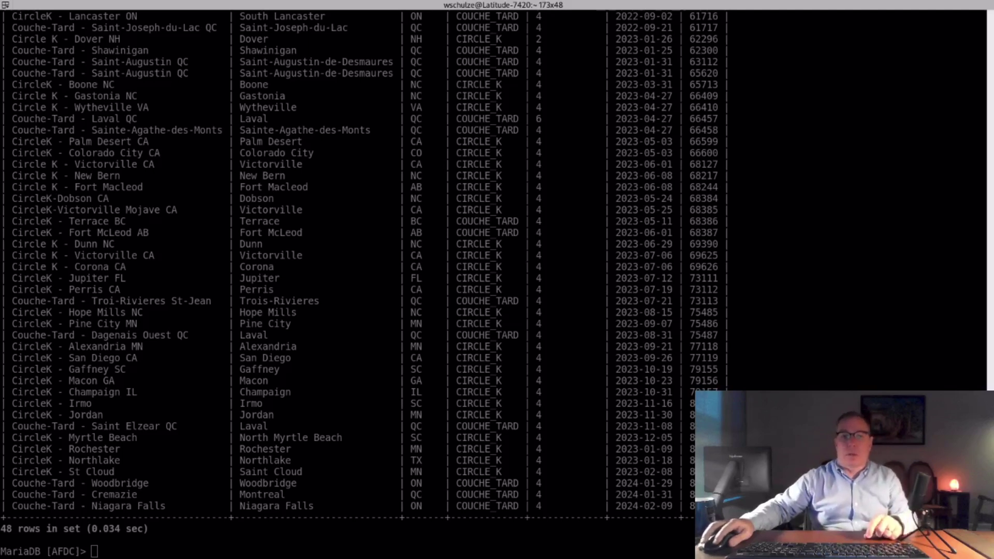
right_click(545, 183)
click(583, 206)
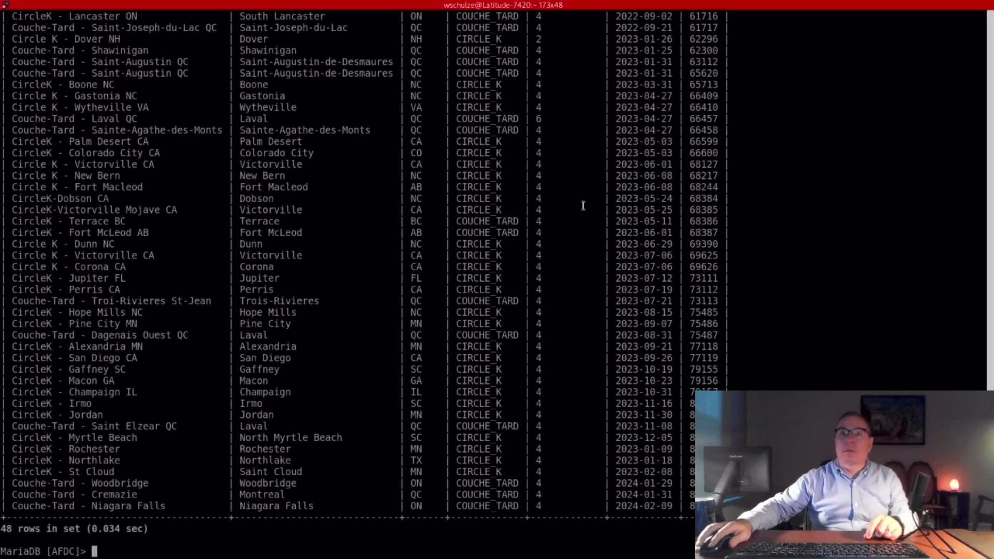
text(select substring(Station_Name, 1, length(Station_Name)-4) as Station_Name, City, State, EV_Network, sum(EV_DC_Fast_Count) as '# of Stalls', Open_Date from NewData where (Station_Name like 'Bucees%' or Station_Name like 'MB-USA HQ%') and isnumber(EV_DC_Fast_Count) = 1 group by City order by Open_Date;)
key(Return)
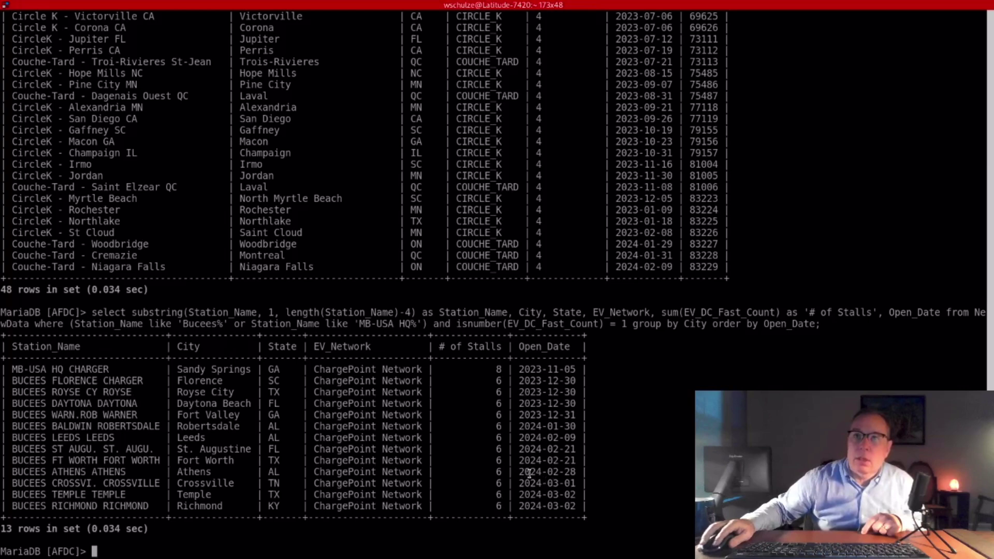
Highlight the latest opening dates, the row count, and the Temple and Richmond rows in the Bucees results
drag(522, 472, 576, 506)
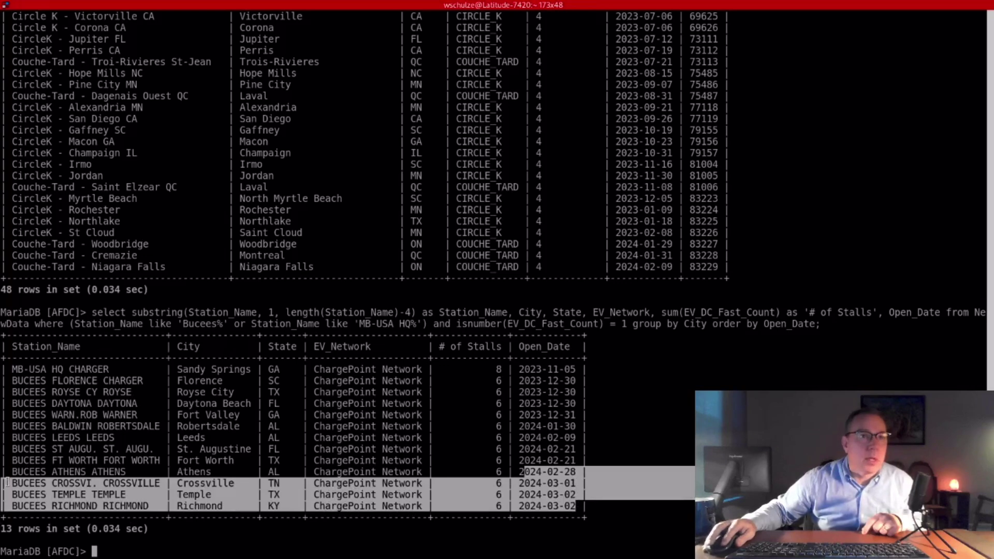
drag(1, 529, 77, 528)
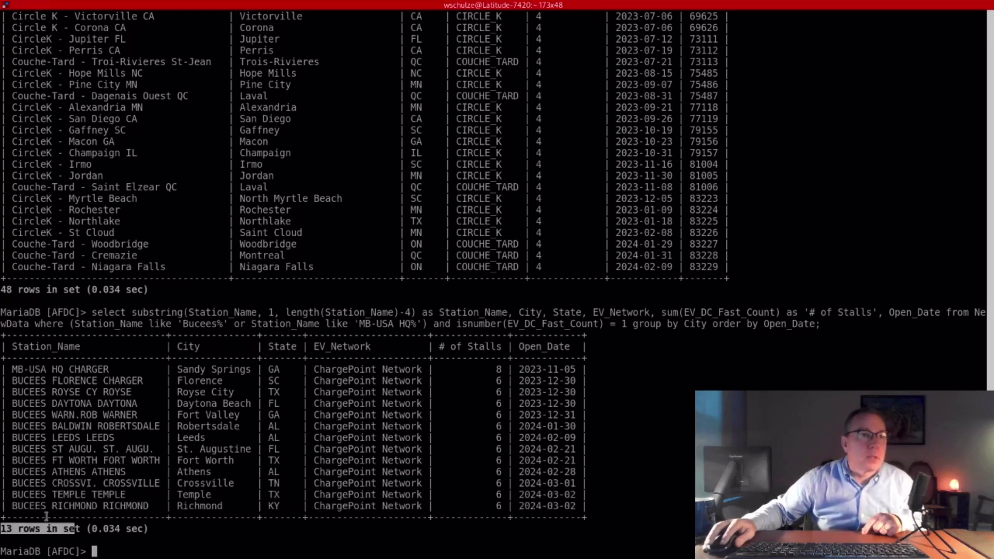
drag(13, 496, 582, 495)
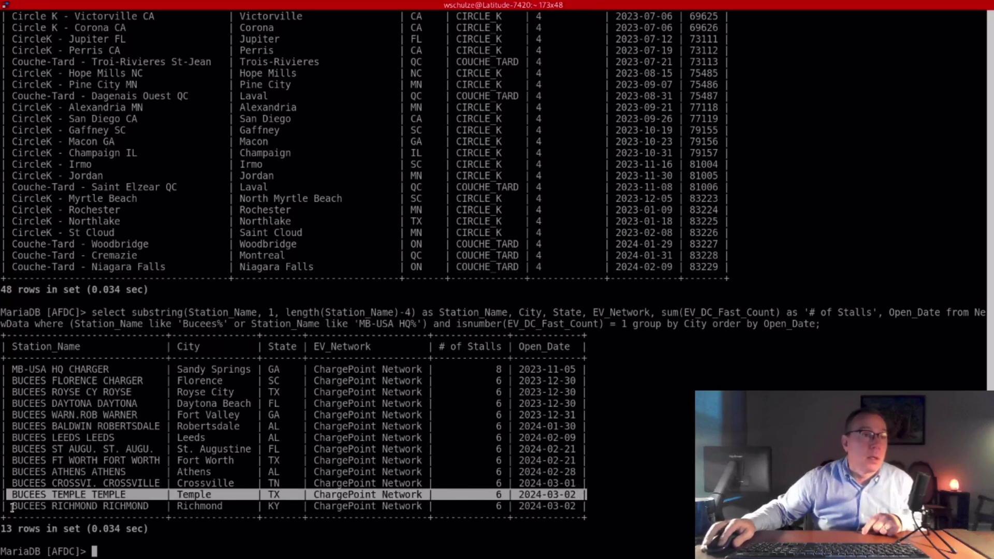
drag(11, 507, 584, 502)
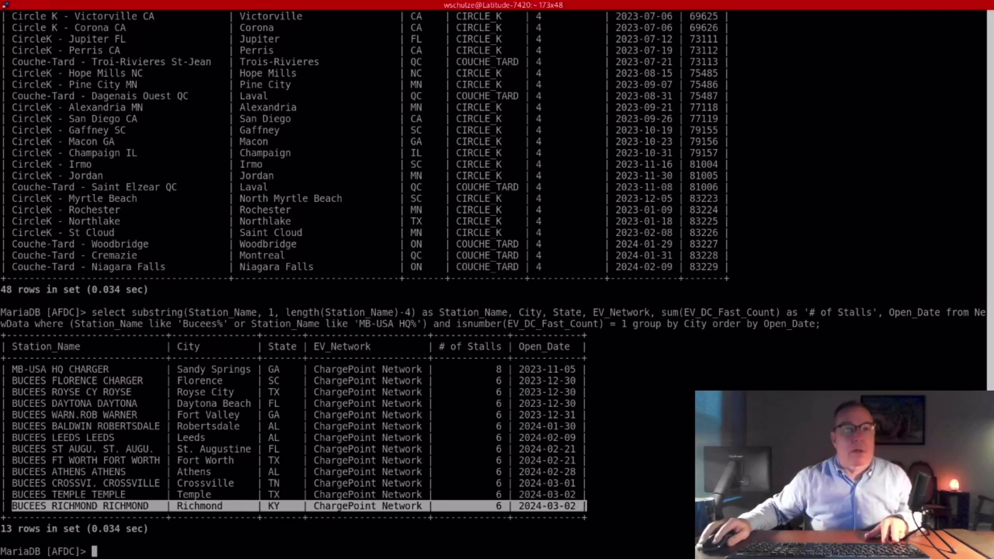
Query NewData for 'eVgo%' network stations with numeric, 'Pilot%' or 'Flying%' names, and highlight the Brookeshire and Castleton-On-Hudson rows
key(alt+Tab)
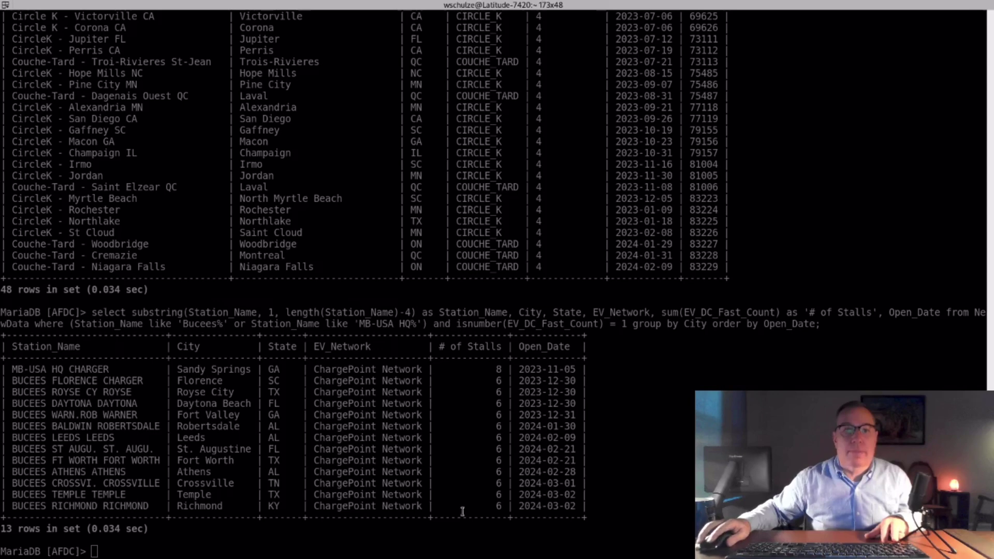
right_click(462, 239)
click(496, 263)
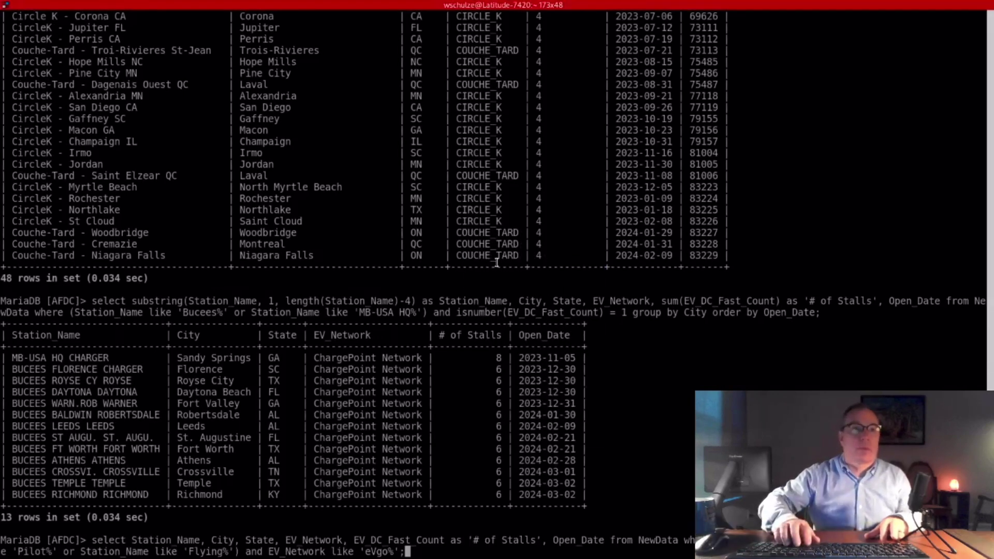
key(Return)
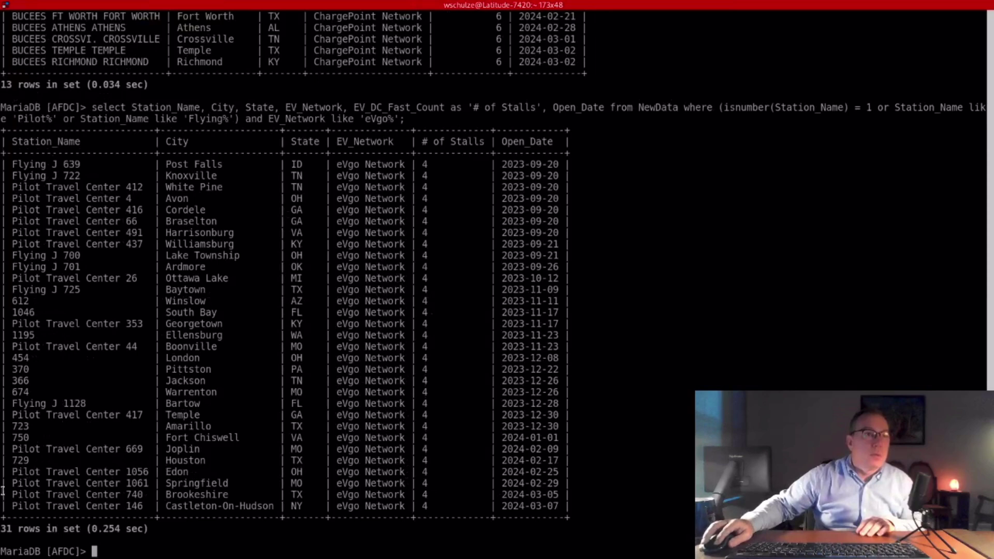
drag(11, 493, 608, 502)
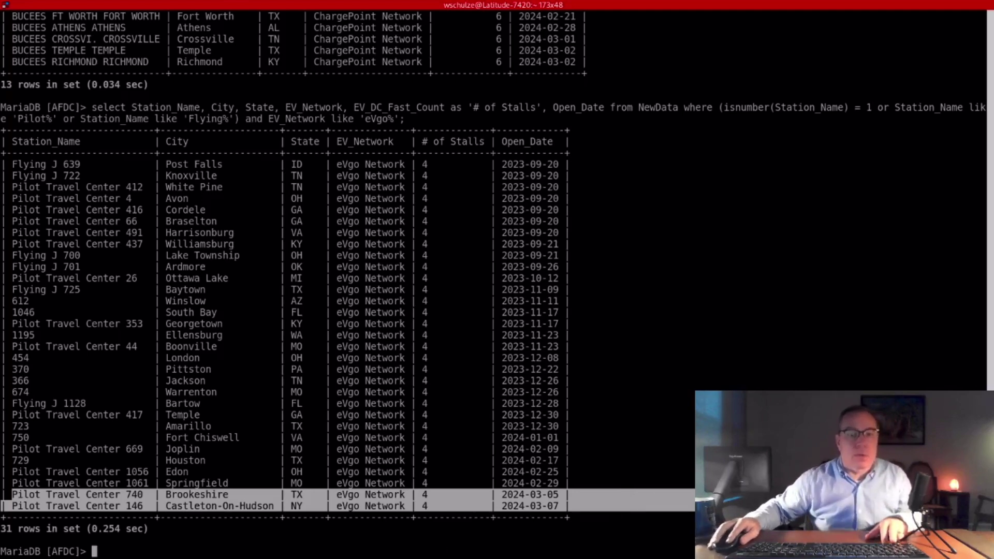
Run the query joining NewData to OldData on Station_Name where OldData.Station_Name is null, and return to the charging summary document
key(alt+Tab)
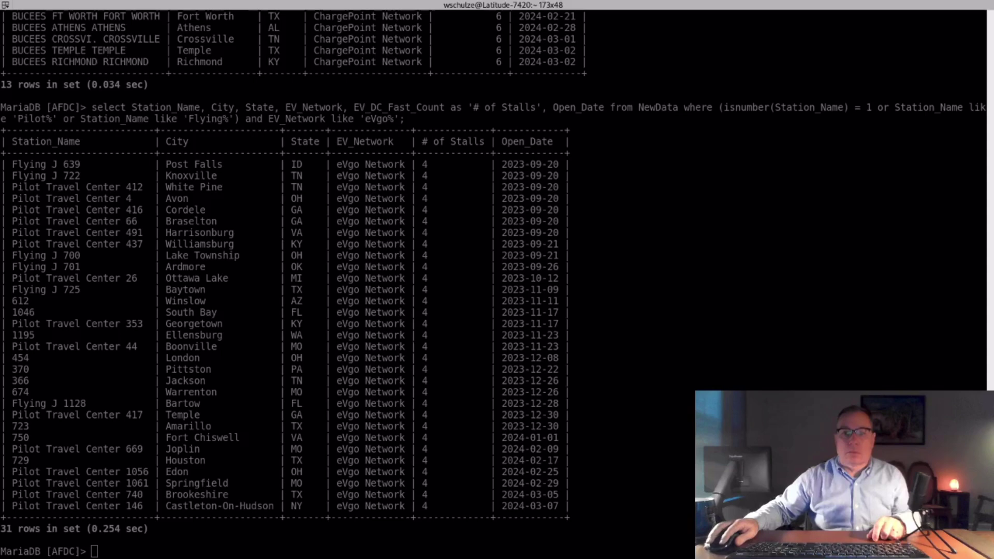
right_click(593, 138)
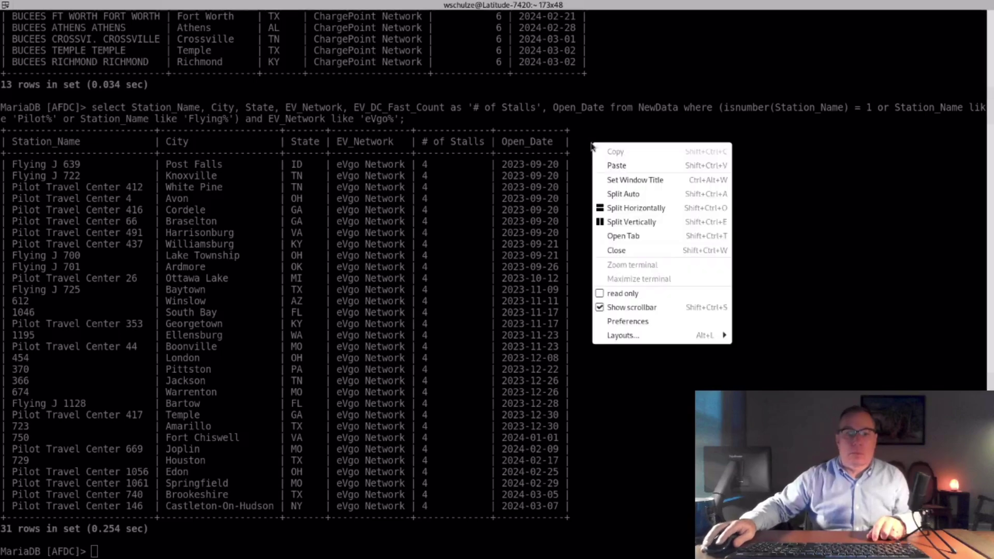
click(664, 164)
key(Return)
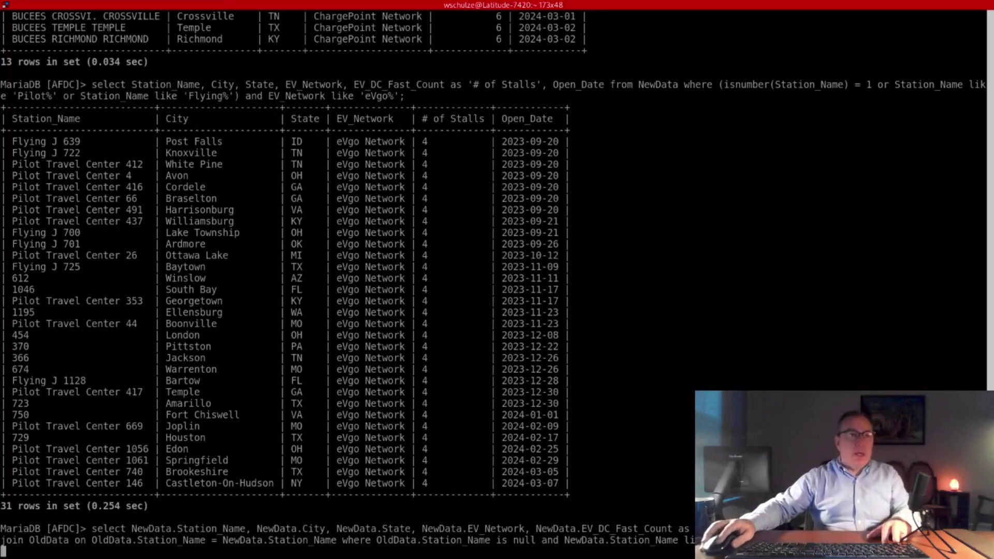
key(super)
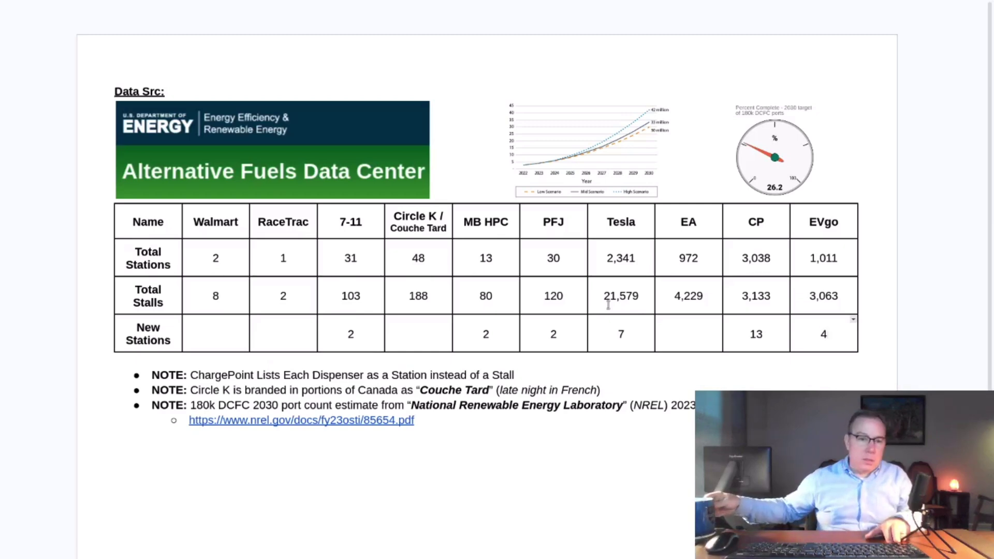
Switch to the MariaDB terminal and query NewData for 'Electrify A%' stations missing from OldData, with numeric fast-charger counts and id > 83000
key(super)
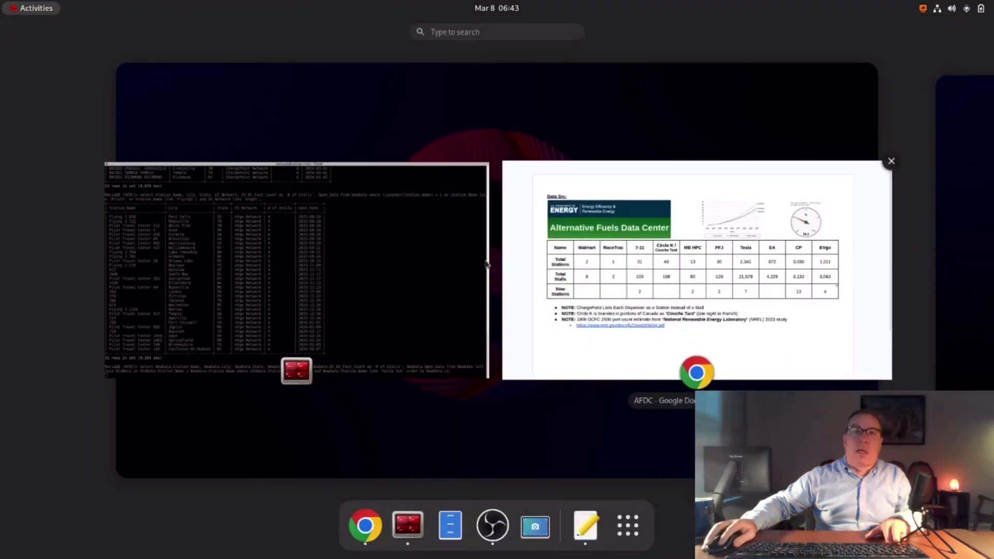
click(395, 260)
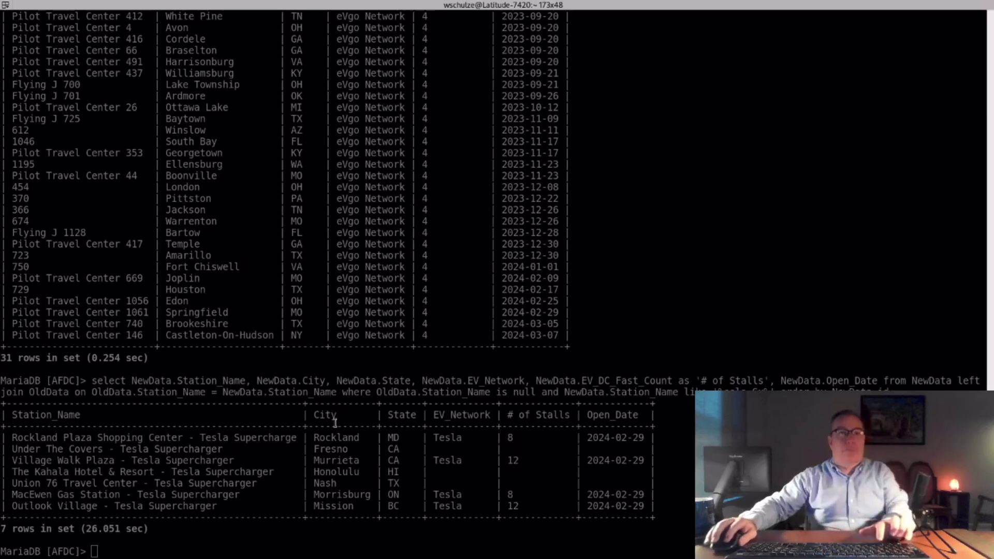
right_click(417, 268)
click(444, 294)
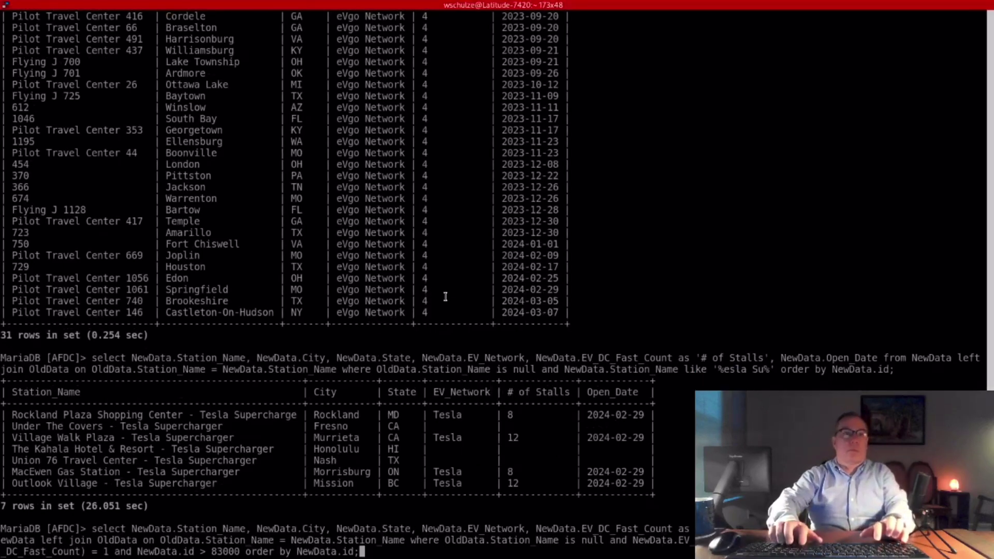
key(Return)
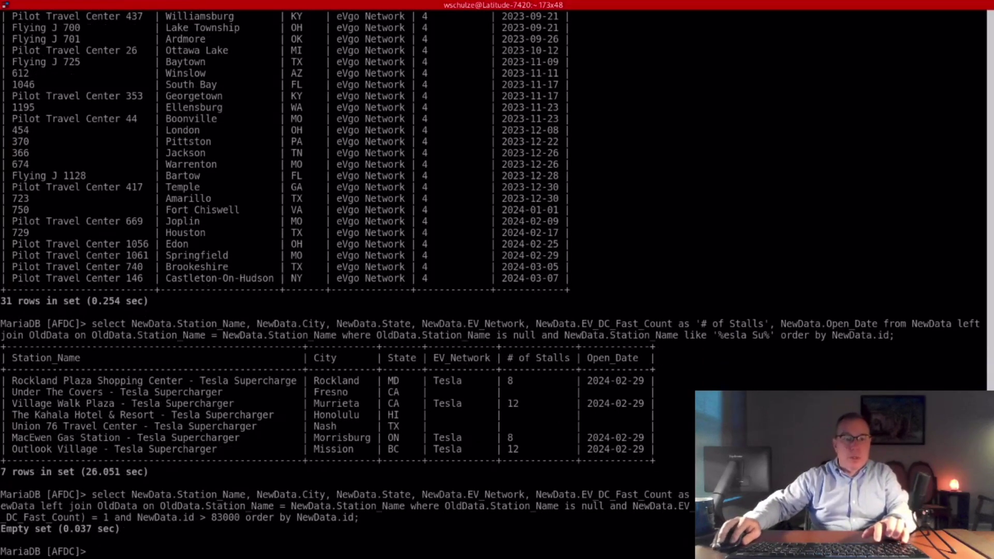
Query new 'ChargePoi%' stations missing from OldData with id > 83000, excluding 'Bucees%' and 'MB-USA HQ%', and highlight the Planet Kia row in Charlotte
key(alt+Tab)
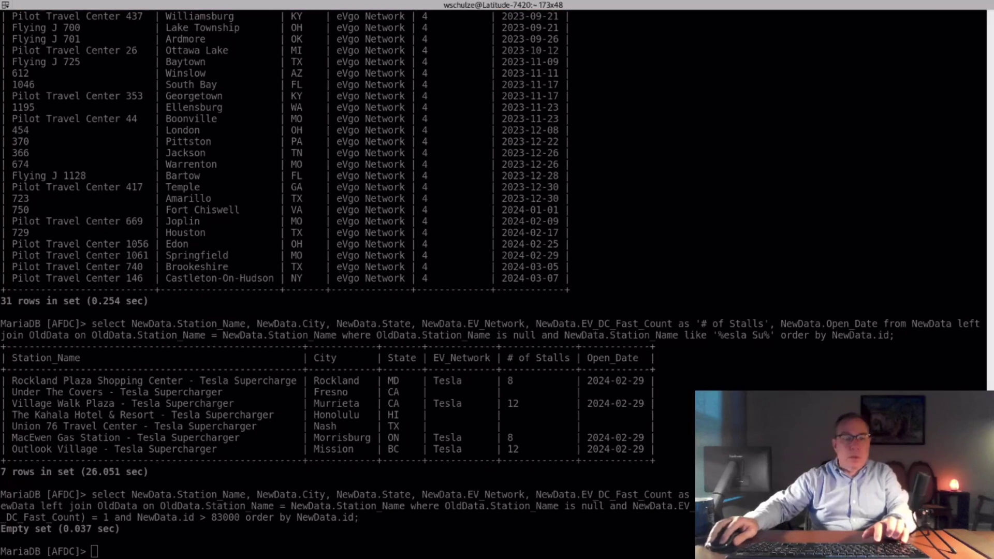
right_click(618, 292)
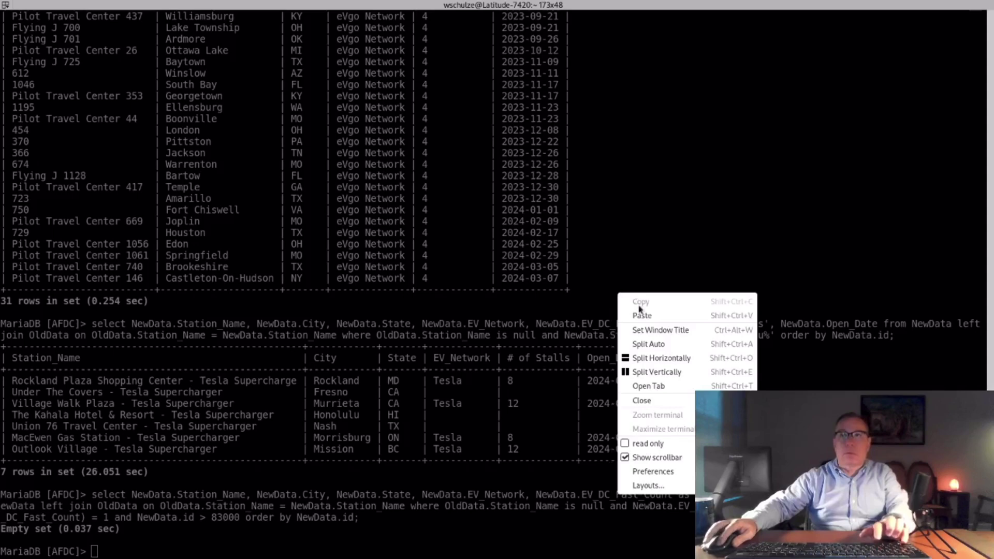
click(647, 314)
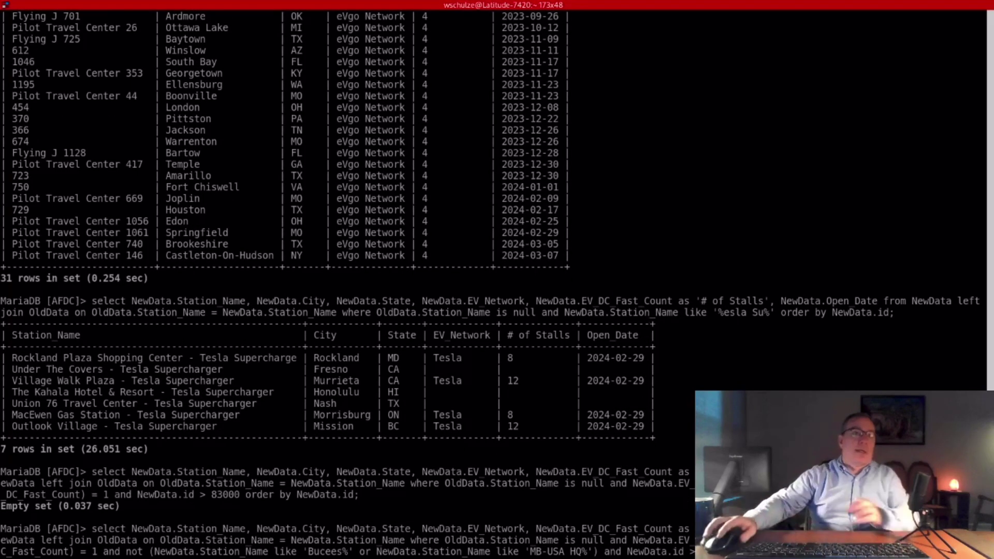
key(Return)
drag(13, 392, 338, 392)
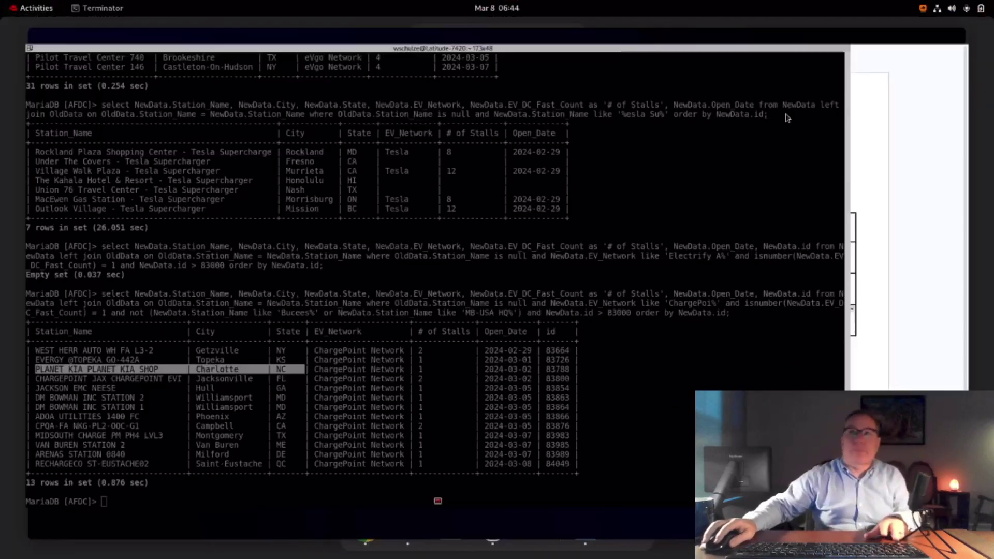
Check the summary table in the charging document, return to the MariaDB terminal and clear the row highlight
key(super)
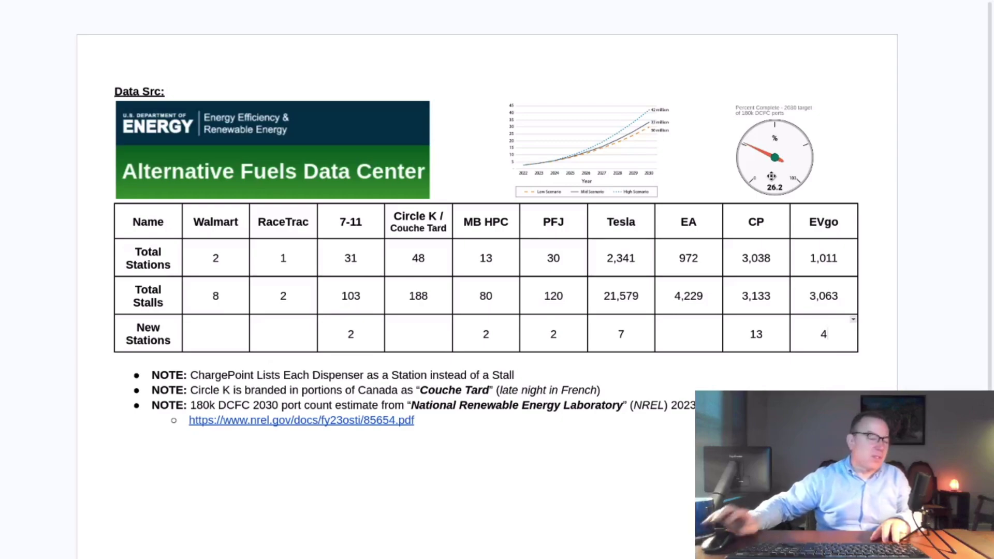
key(super)
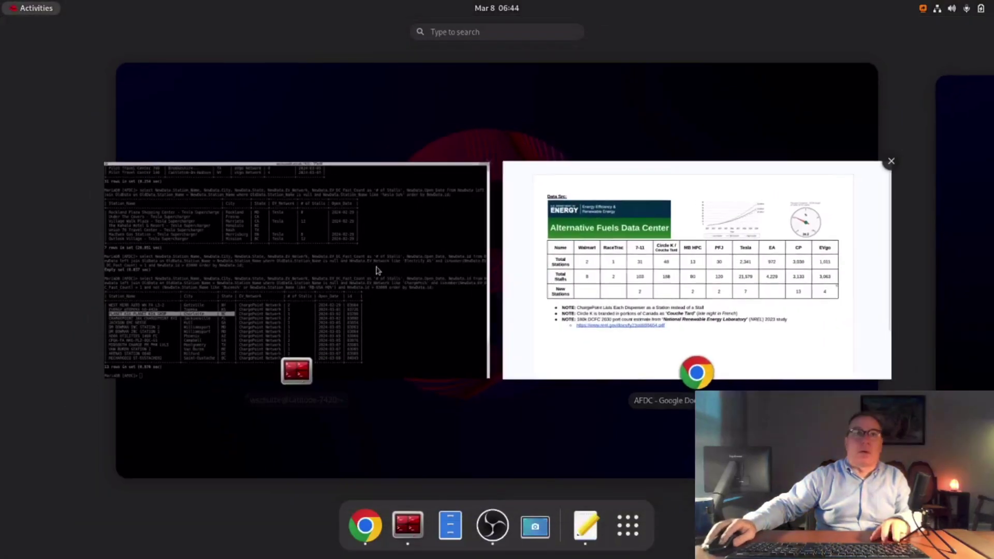
click(377, 271)
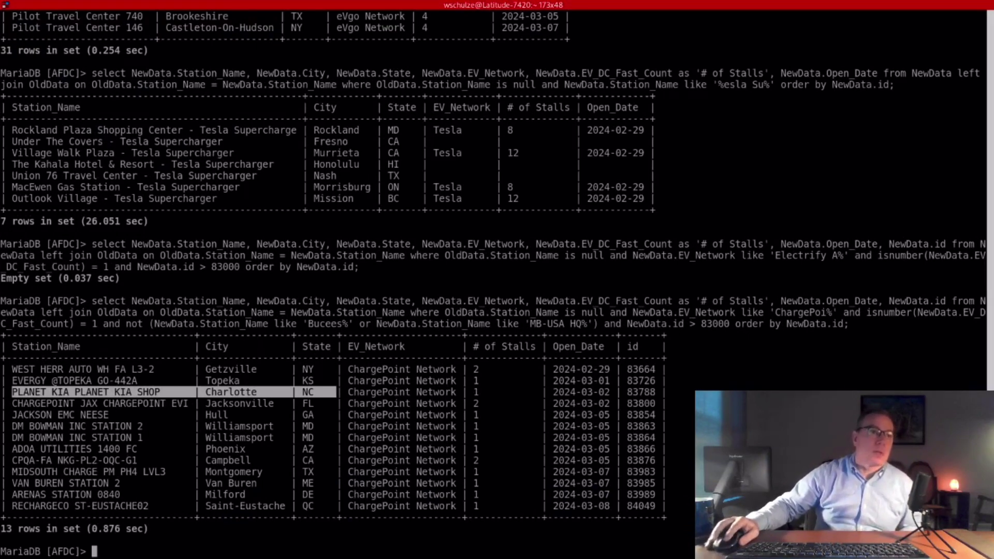
click(154, 503)
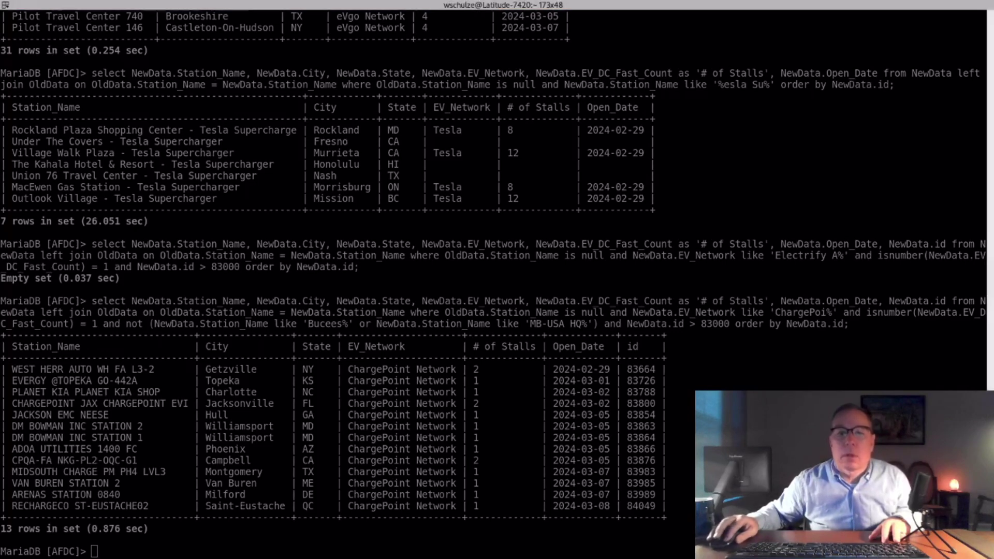
Query NewData for eVgo stations missing from OldData with id > 83000, excluding numeric, 'Pilot%' and 'Flying%' station names
right_click(263, 455)
click(312, 269)
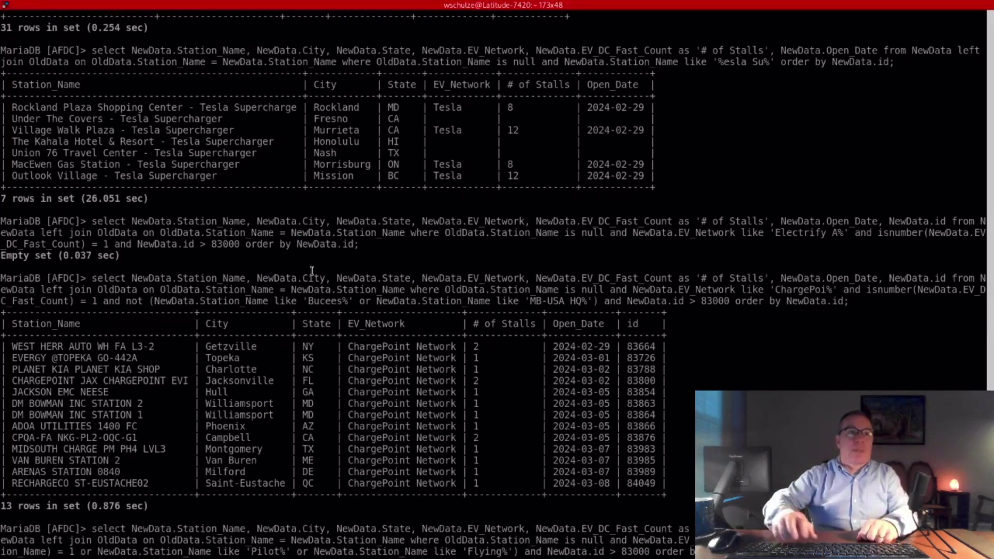
key(Return)
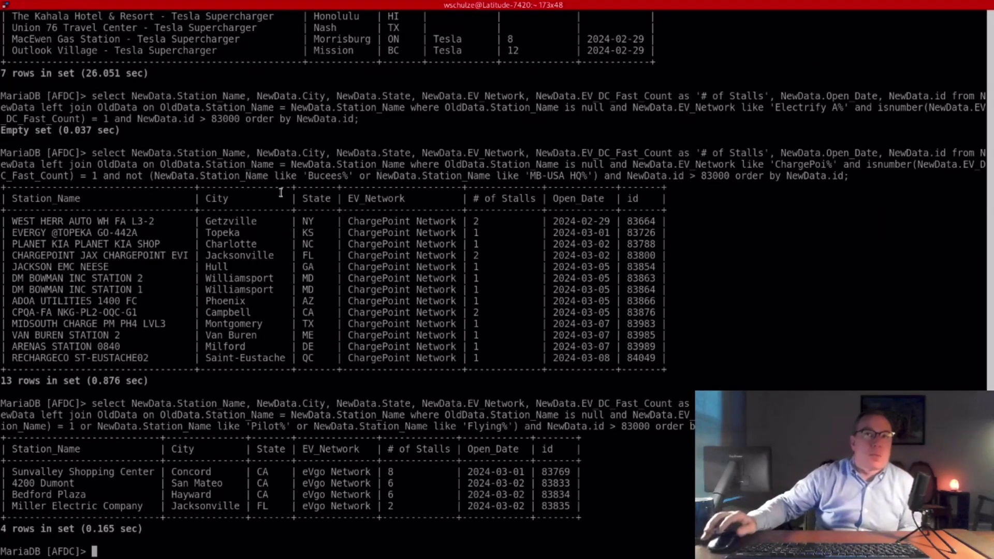